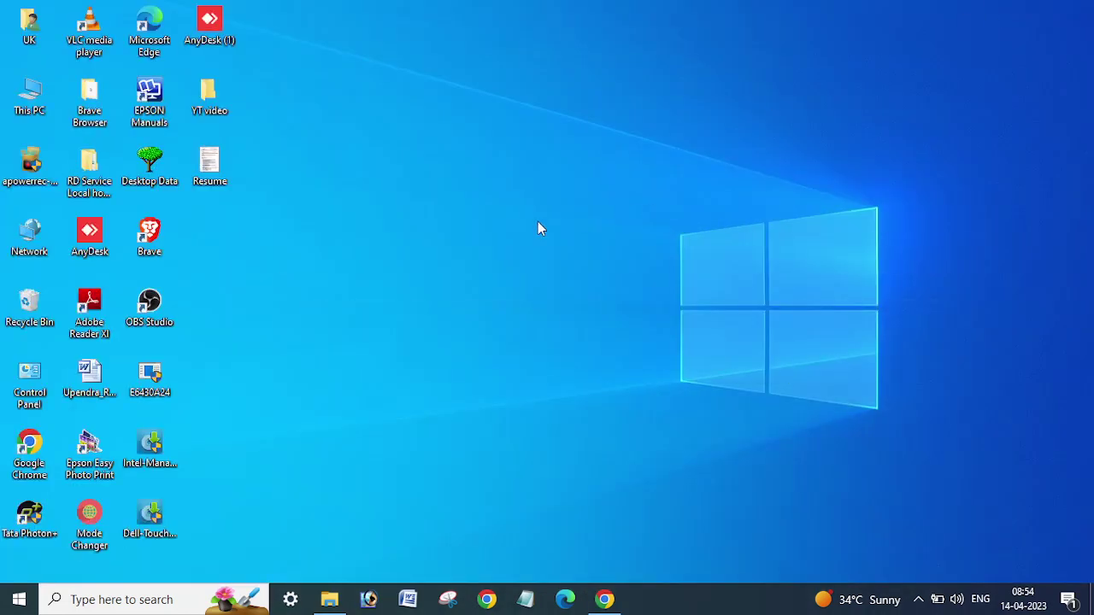
{"action": "left_click", "coordinate": [580, 270]}
{"action": "right_click", "coordinate": [514, 203]}
{"action": "left_click", "coordinate": [556, 248]}
{"action": "right_click", "coordinate": [533, 229]}
{"action": "left_click", "coordinate": [560, 274]}
Step: Launch the Local Group Policy Editor with gpedit.msc and maximize its window
{"action": "key", "text": "super+r"}
{"action": "type", "text": "gr"}
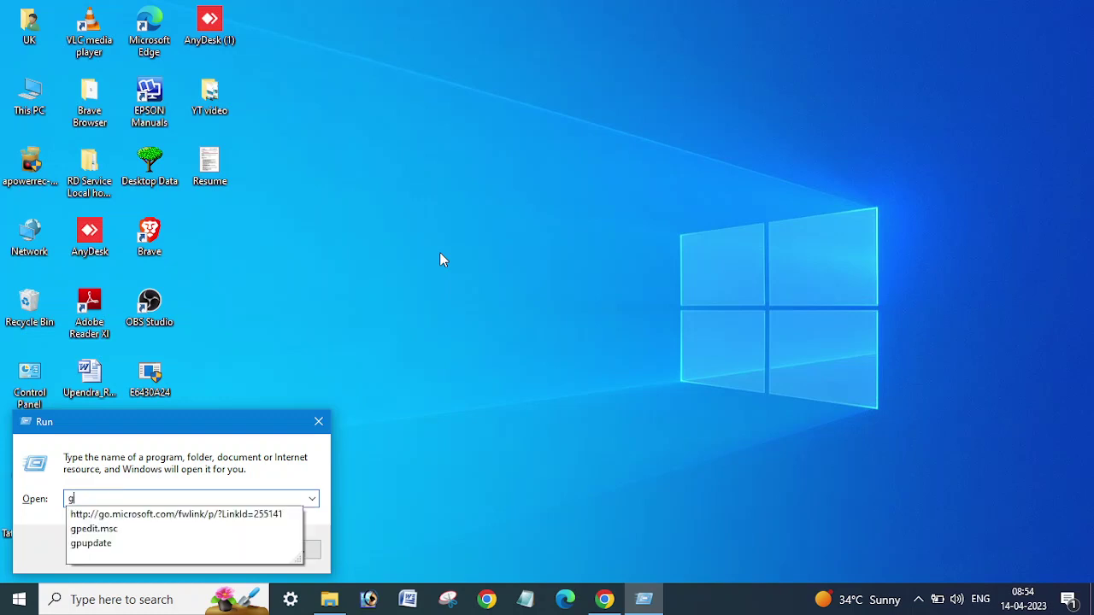
{"action": "key", "text": "BackSpace"}
{"action": "key", "text": "BackSpace"}
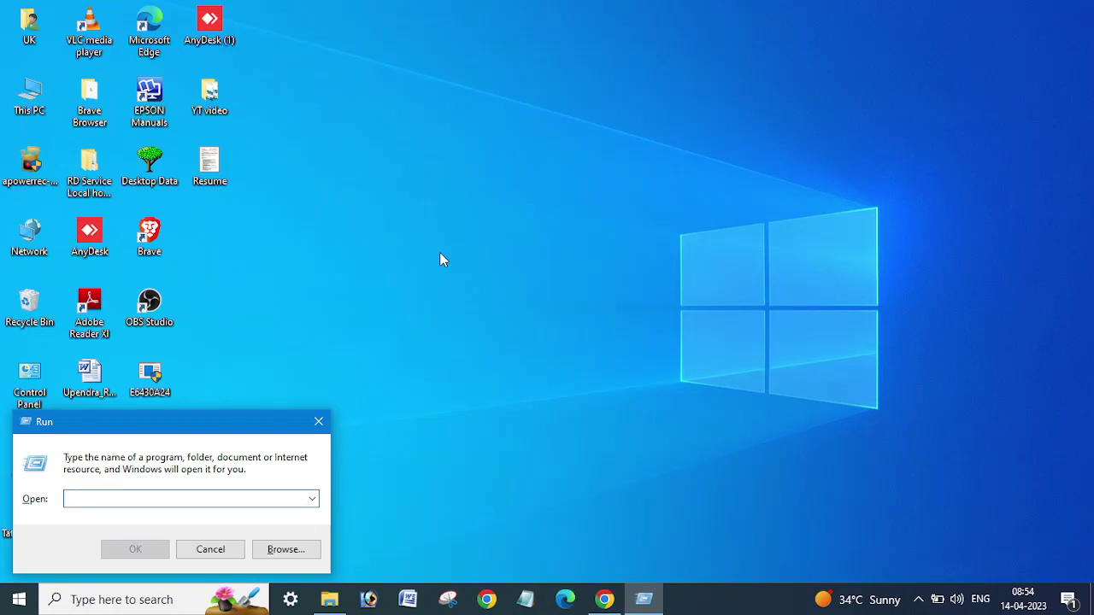
{"action": "type", "text": "gp"}
{"action": "key", "text": "Down"}
{"action": "key", "text": "Return"}
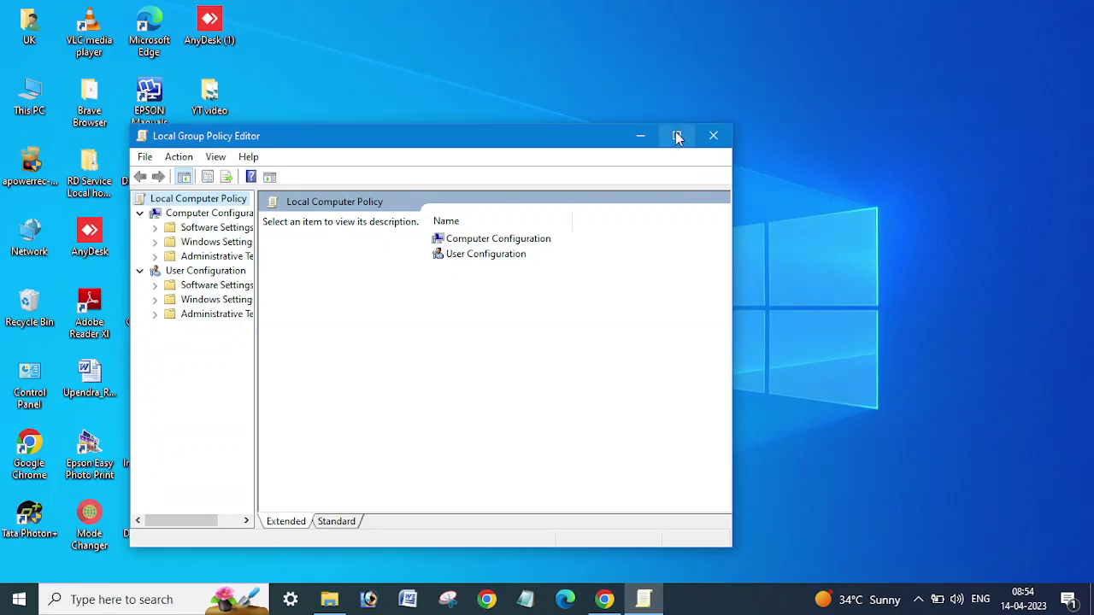
{"action": "left_click", "coordinate": [676, 134]}
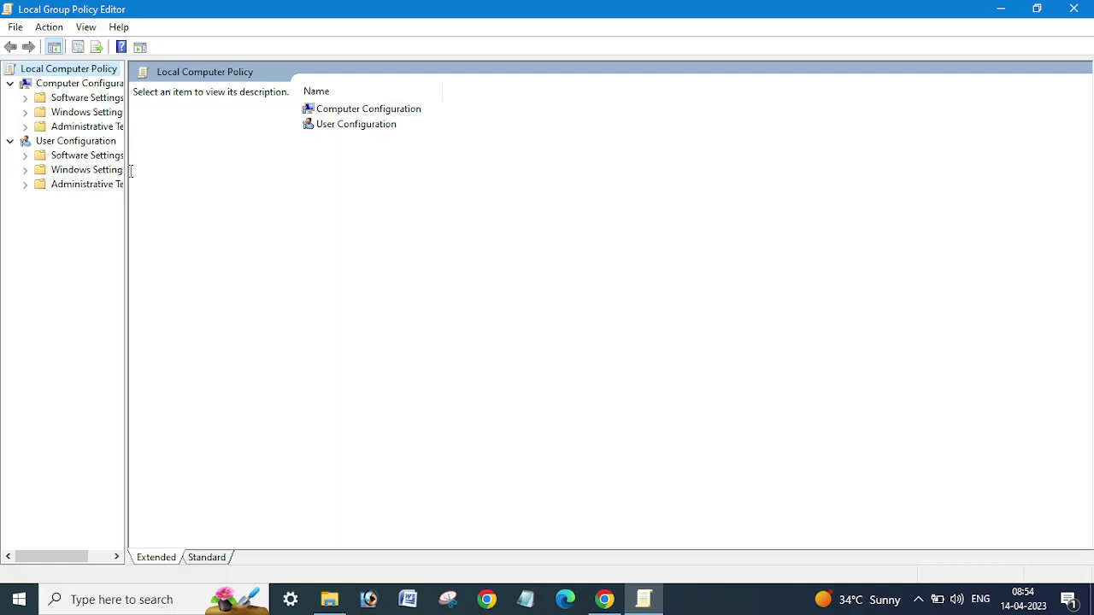
Step: Display the User Rights Assignment policies under Computer Configuration > Windows Settings > Security Settings > Local Policies
{"action": "left_click_drag", "start_coordinate": [126, 174], "coordinate": [197, 175]}
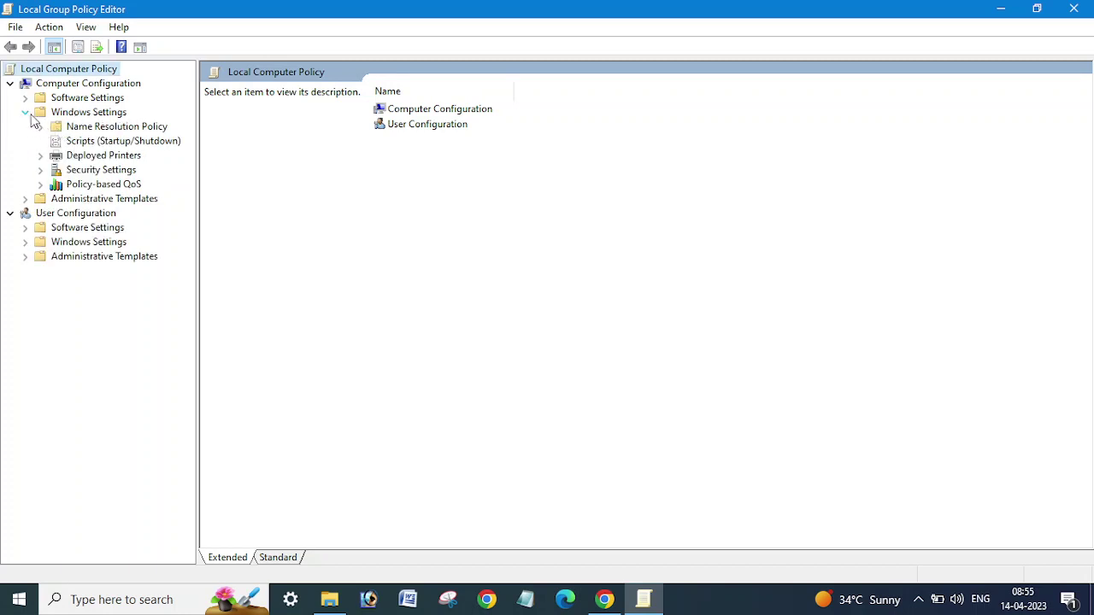
{"action": "left_click", "coordinate": [96, 171]}
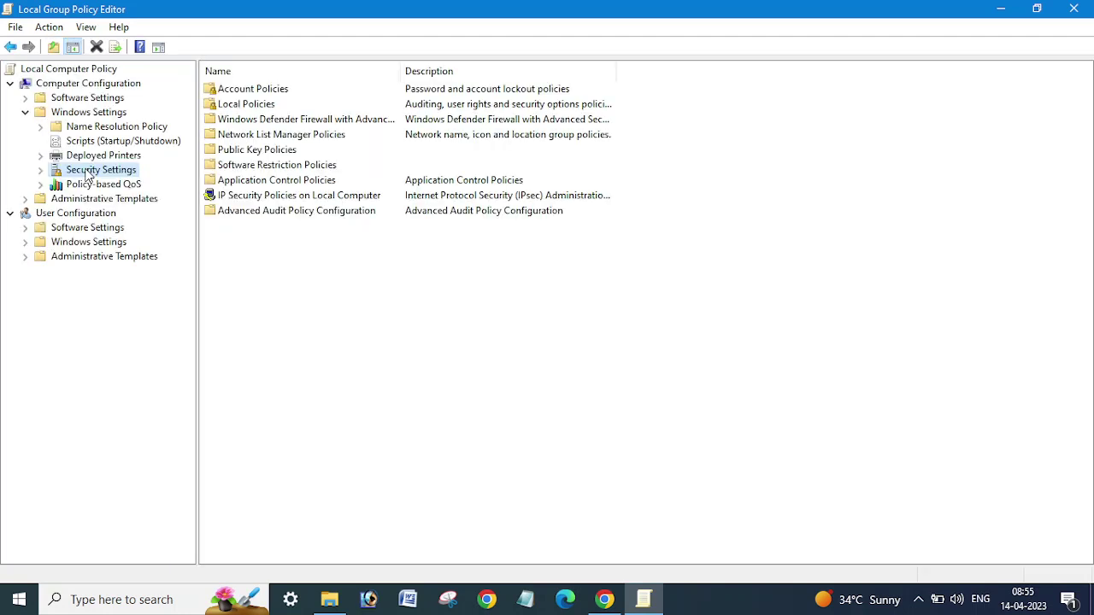
{"action": "double_click", "coordinate": [95, 170]}
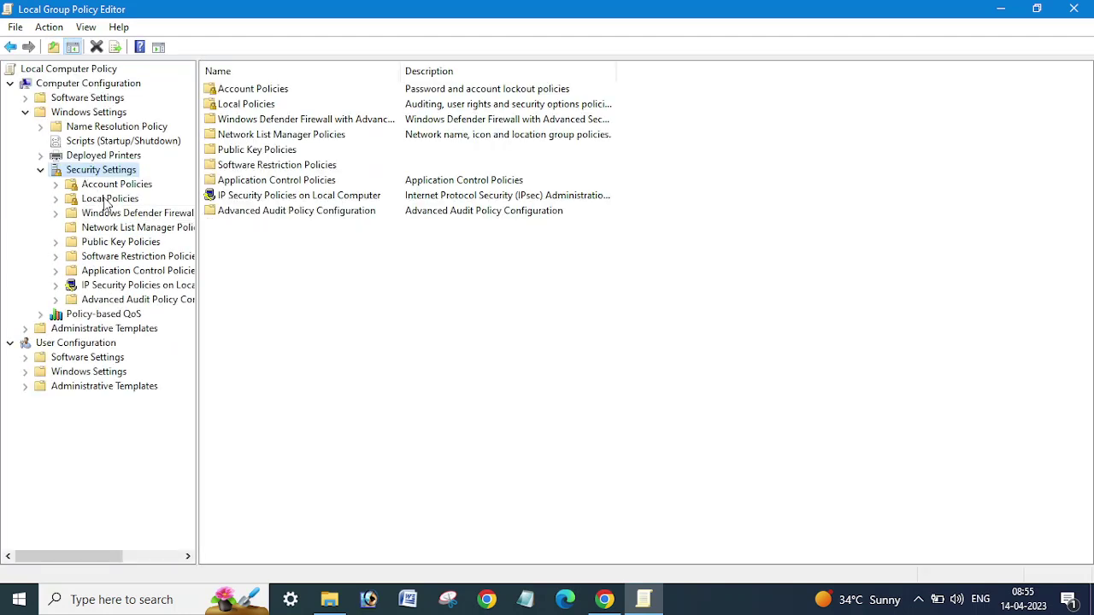
{"action": "left_click", "coordinate": [101, 199]}
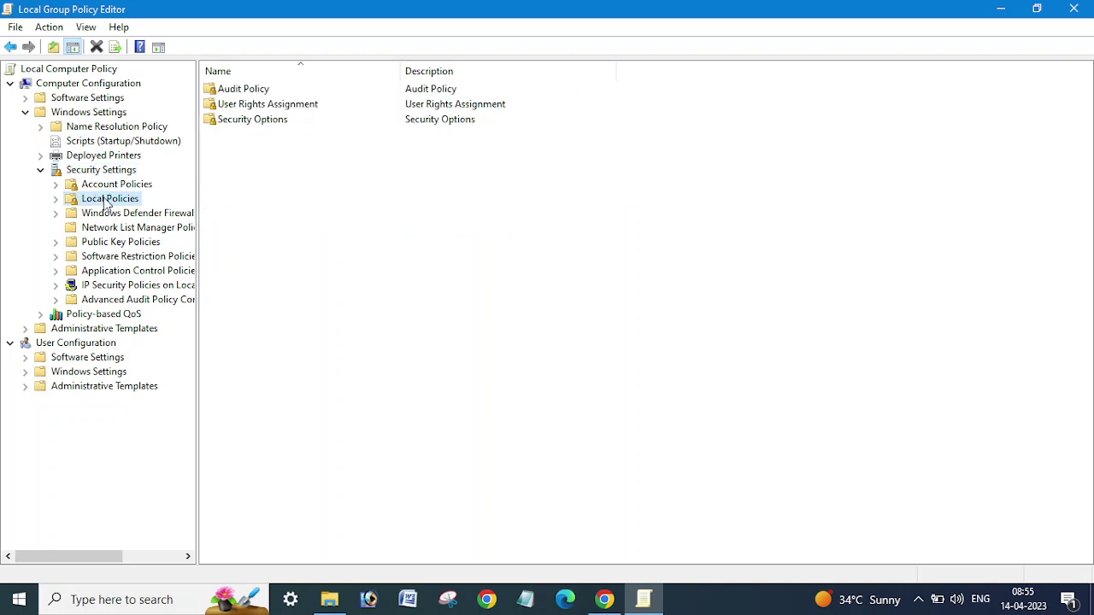
{"action": "double_click", "coordinate": [104, 202]}
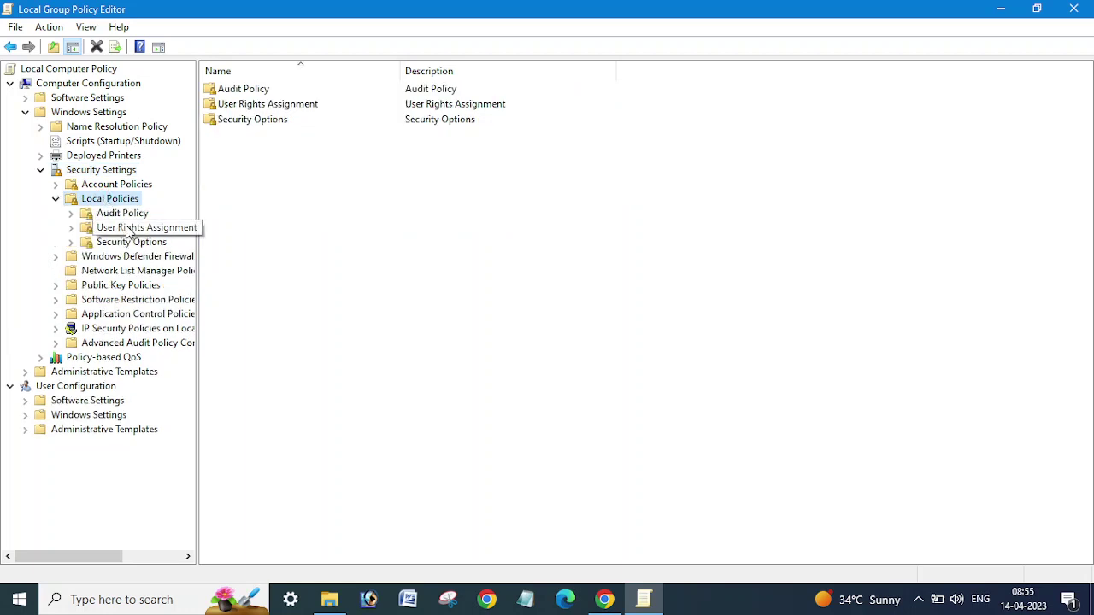
{"action": "left_click", "coordinate": [126, 229]}
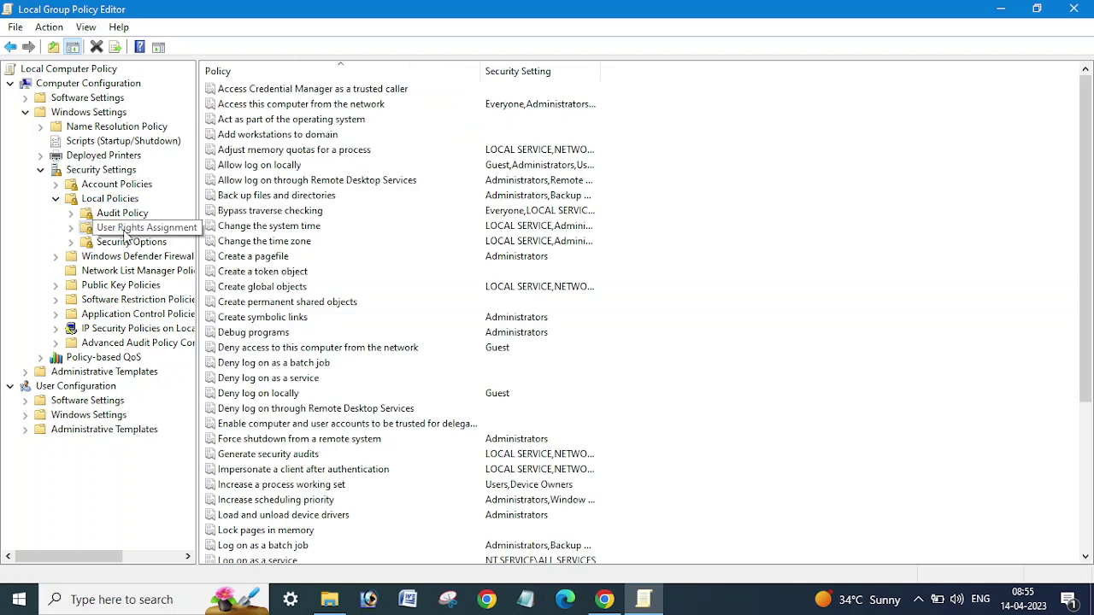
Step: Select the "Shut down the system" policy in the User Rights Assignment list
{"action": "left_click", "coordinate": [290, 290]}
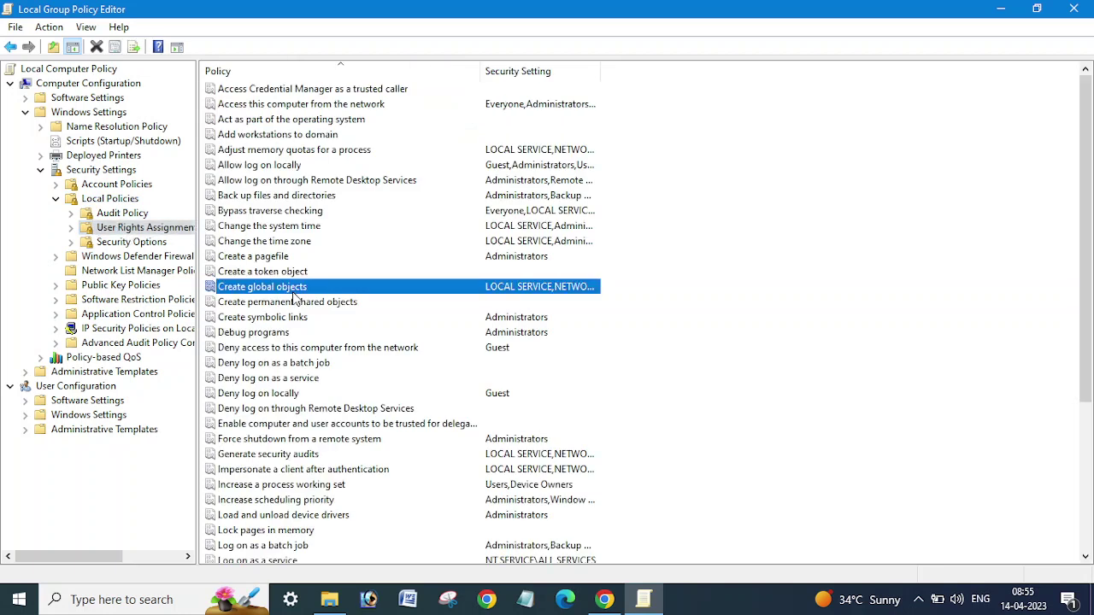
{"action": "key", "text": "Down"}
{"action": "key", "text": "Down"}
{"action": "key", "text": "Down"}
{"action": "key", "text": "Down"}
{"action": "key", "text": "Down"}
{"action": "key", "text": "Down"}
{"action": "key", "text": "Down"}
{"action": "key", "text": "Down"}
{"action": "key", "text": "Down"}
{"action": "key", "text": "Down"}
{"action": "key", "text": "Down"}
{"action": "key", "text": "Down"}
{"action": "key", "text": "Down"}
{"action": "key", "text": "Down"}
{"action": "key", "text": "Down"}
{"action": "key", "text": "Down"}
{"action": "key", "text": "Down"}
{"action": "key", "text": "Down"}
{"action": "key", "text": "Down"}
{"action": "key", "text": "Down"}
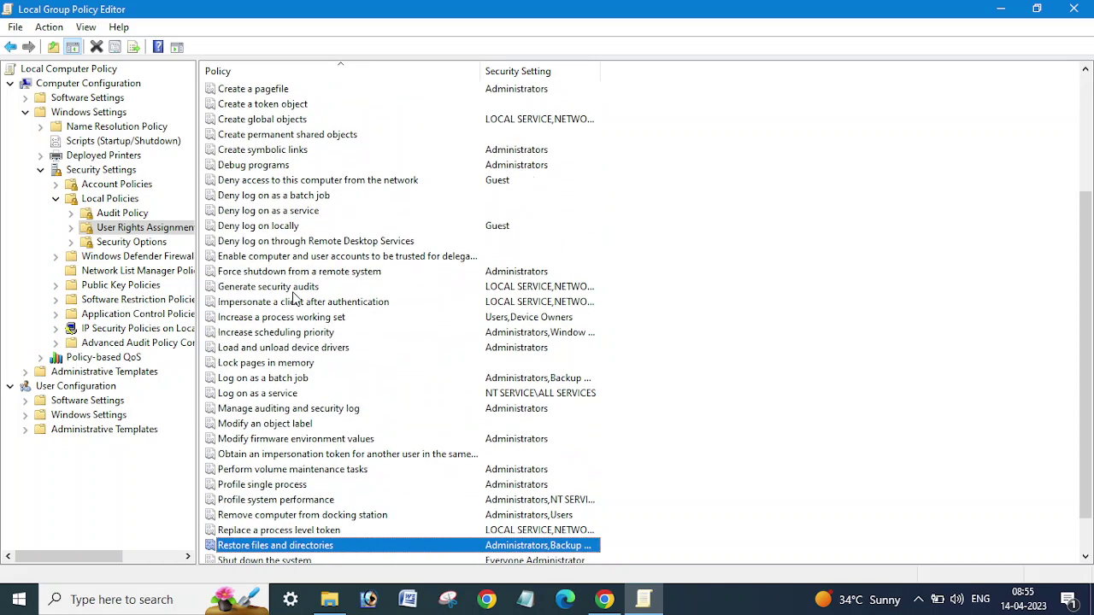
{"action": "key", "text": "Up"}
{"action": "key", "text": "Up"}
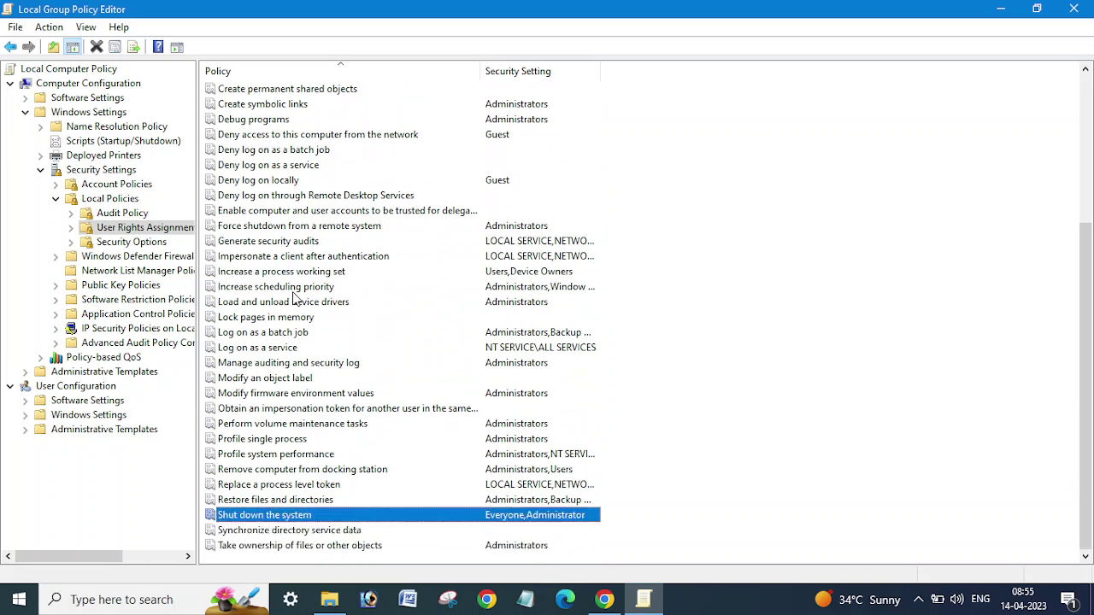
{"action": "double_click", "coordinate": [334, 522]}
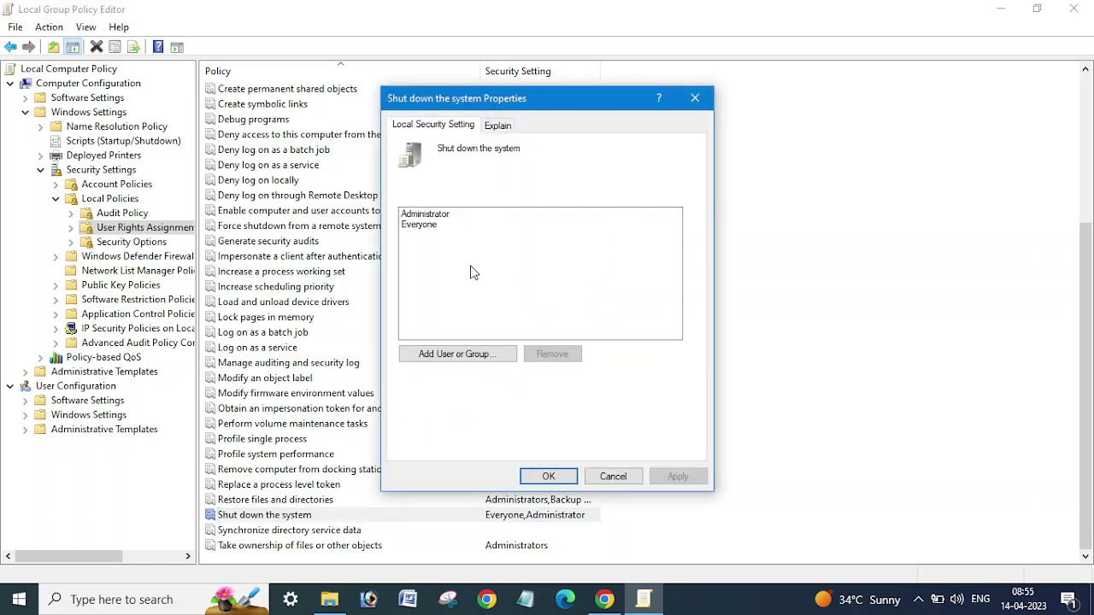
{"action": "left_click", "coordinate": [425, 216]}
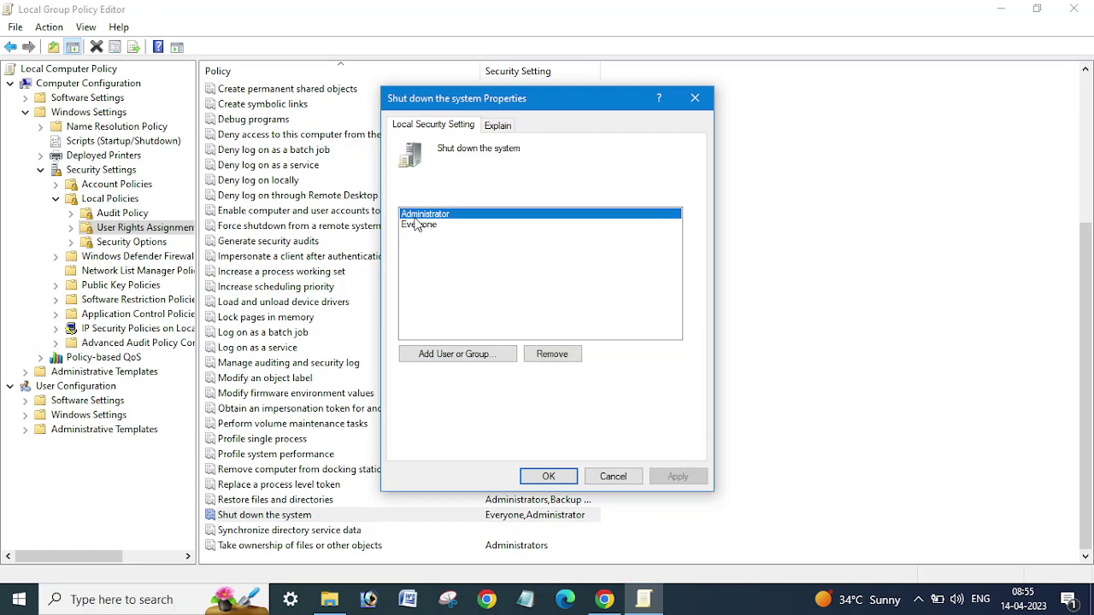
{"action": "left_click", "coordinate": [417, 226]}
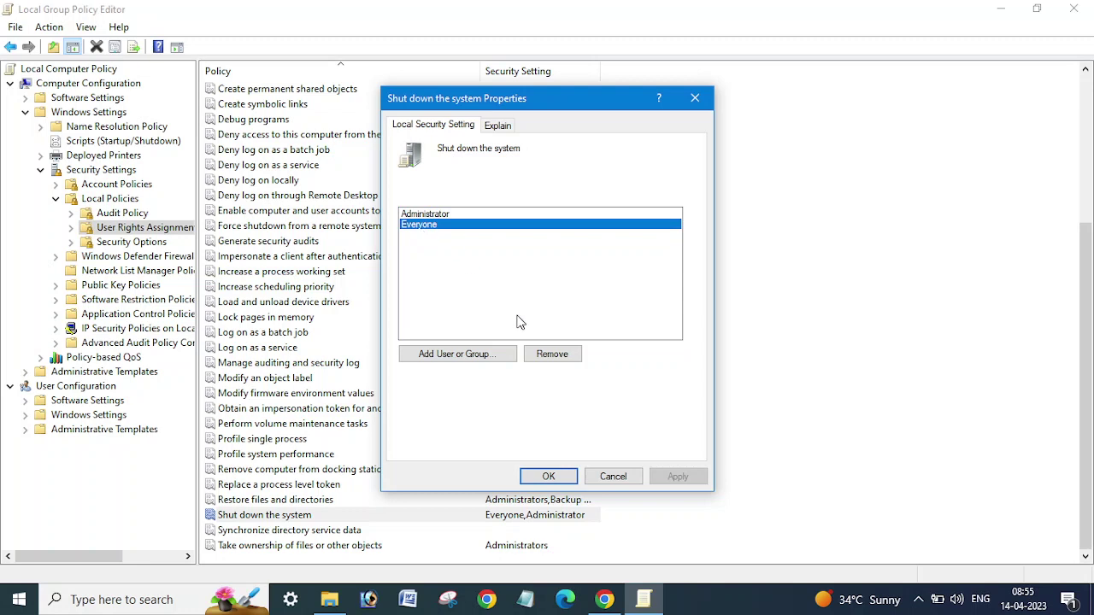
{"action": "left_click", "coordinate": [551, 354]}
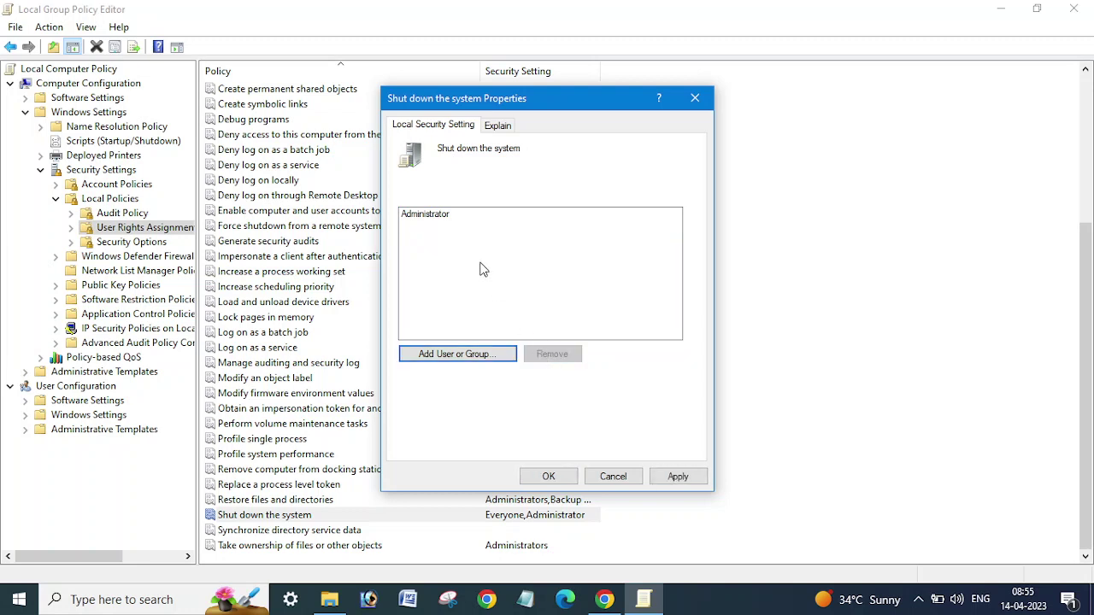
{"action": "left_click", "coordinate": [434, 219]}
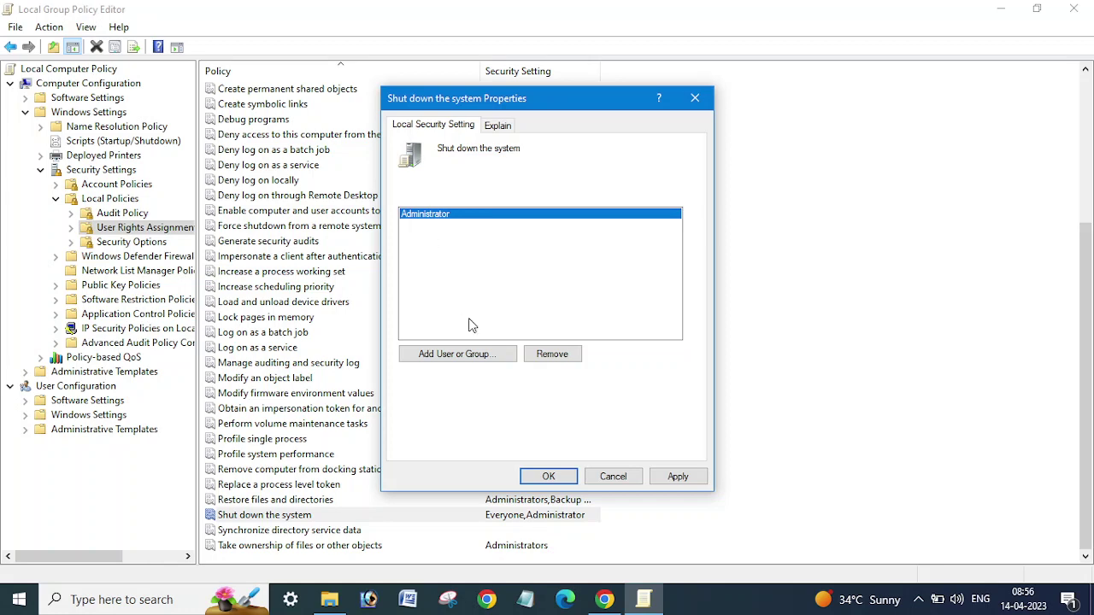
{"action": "left_click", "coordinate": [613, 477]}
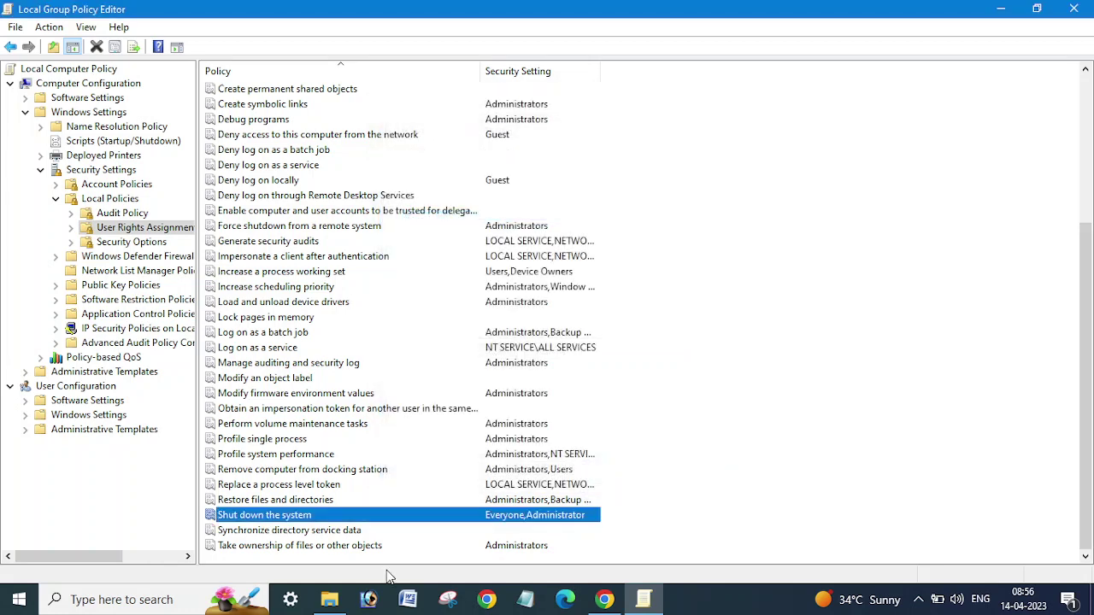
Step: Remove Everyone from the "Shut down the system" policy's properties, apply the change and close the Local Group Policy Editor
{"action": "double_click", "coordinate": [323, 517]}
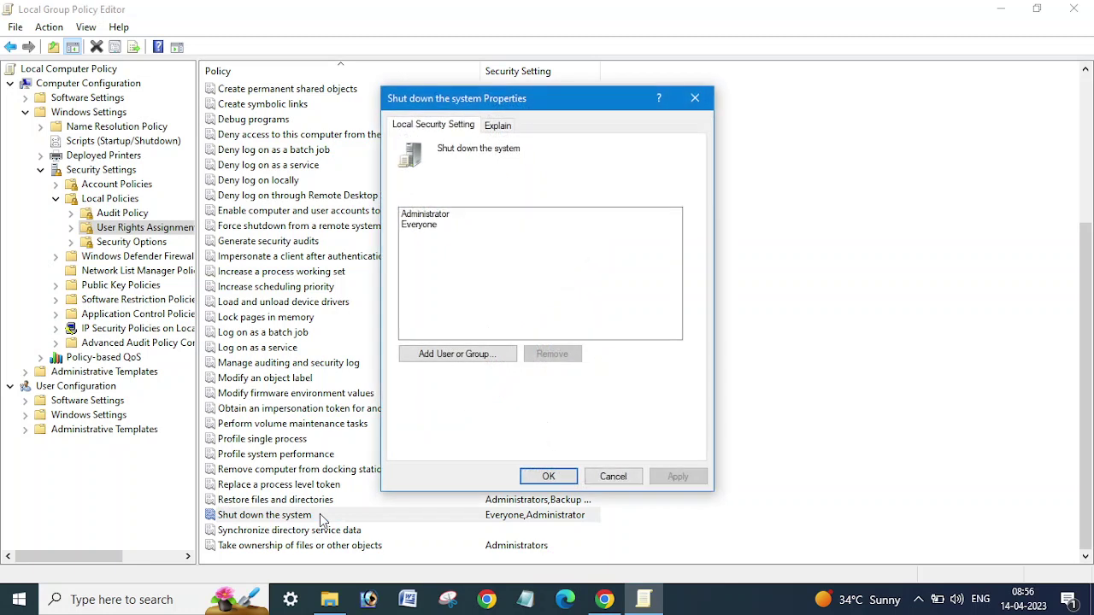
{"action": "left_click", "coordinate": [430, 225]}
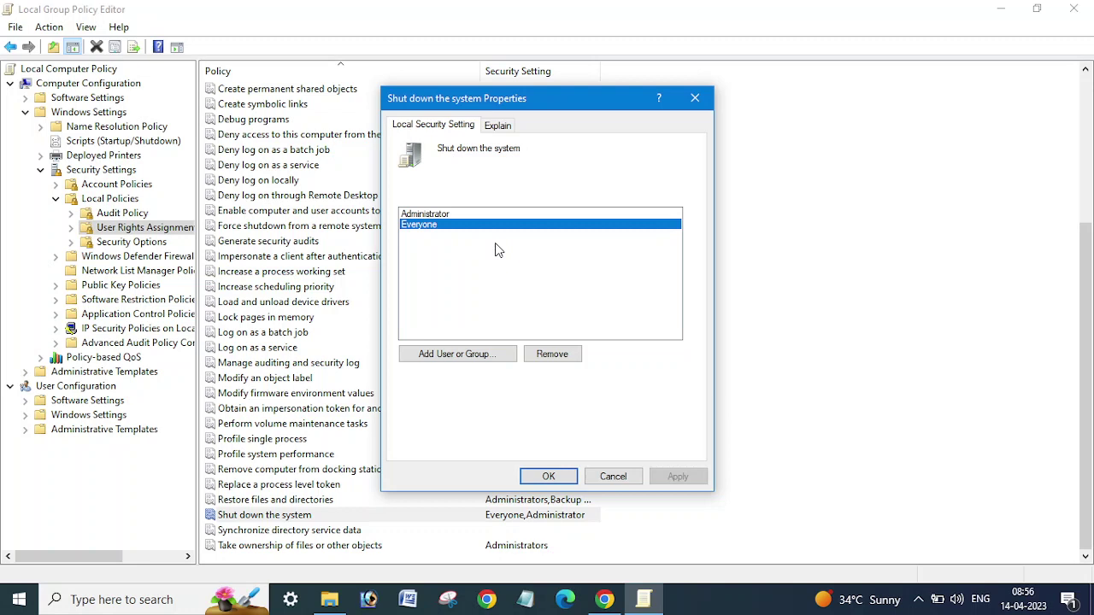
{"action": "left_click", "coordinate": [433, 214]}
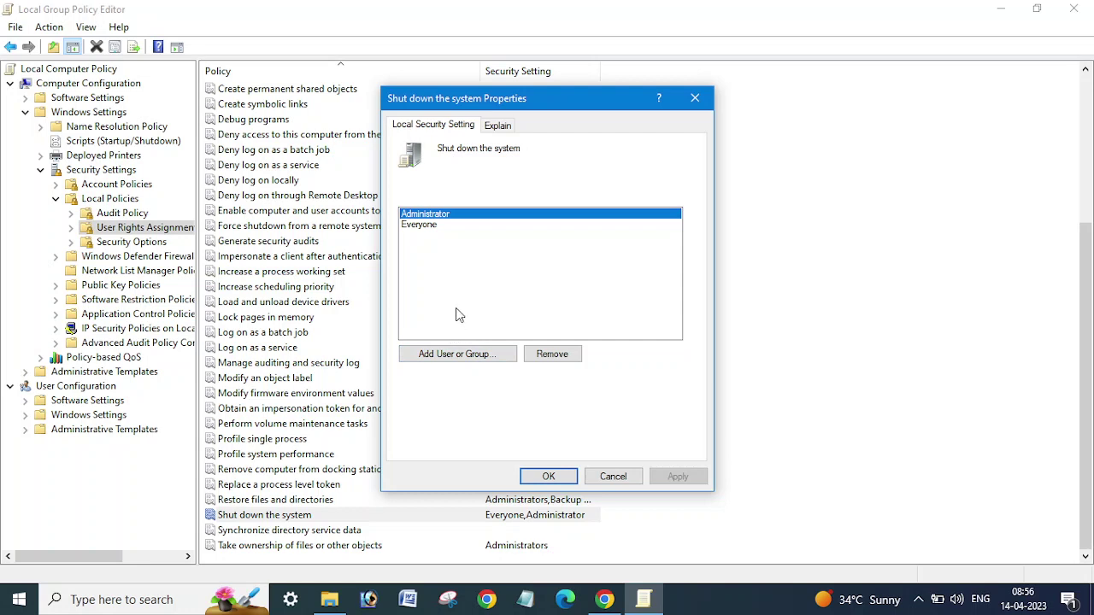
{"action": "left_click", "coordinate": [419, 227]}
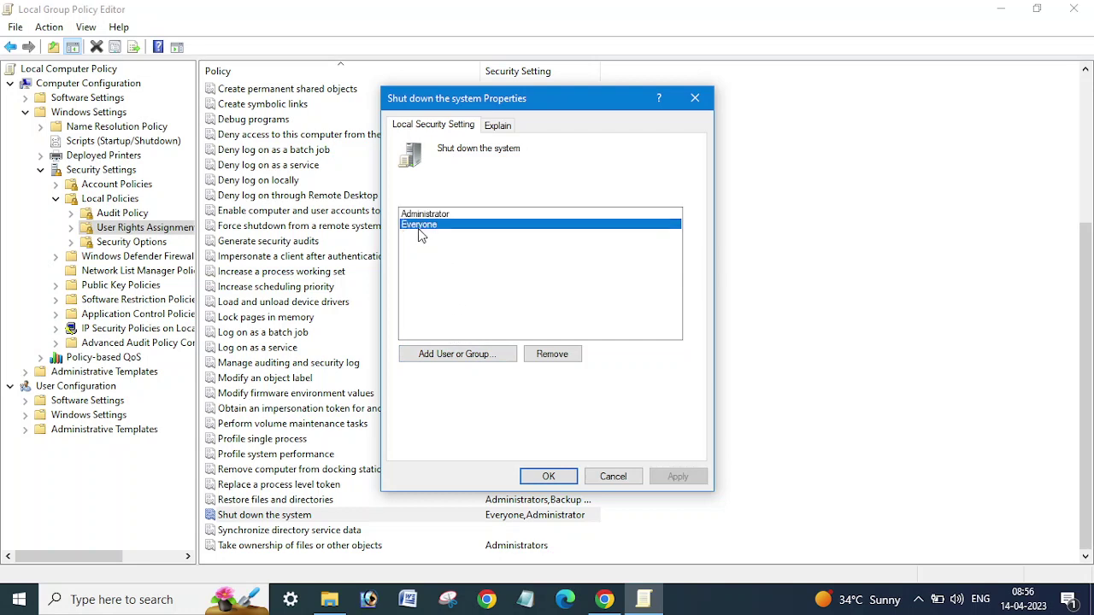
{"action": "left_click", "coordinate": [553, 355]}
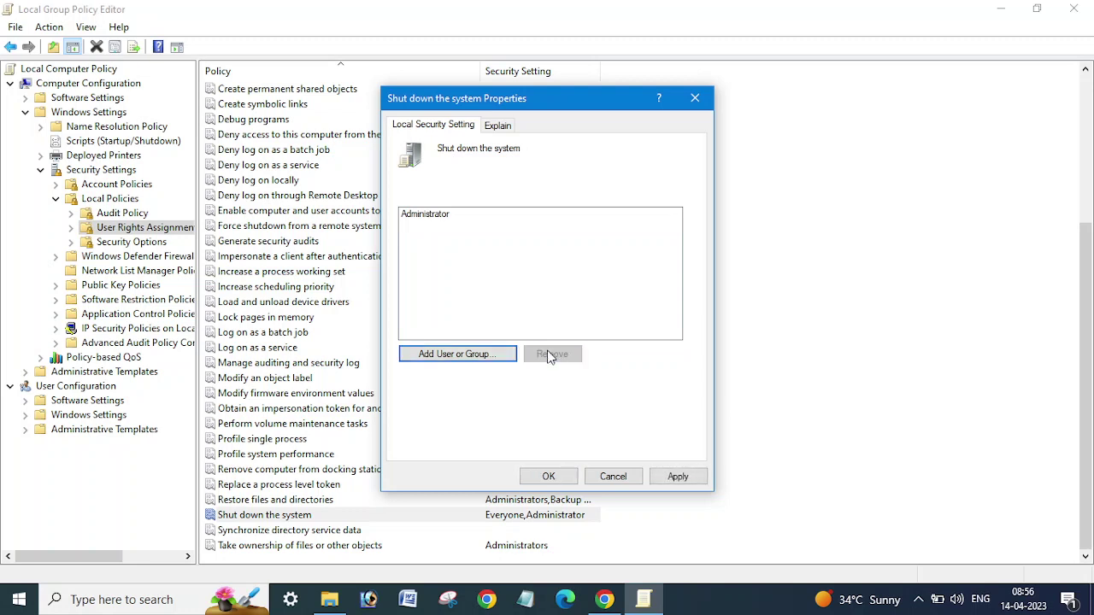
{"action": "left_click", "coordinate": [412, 217]}
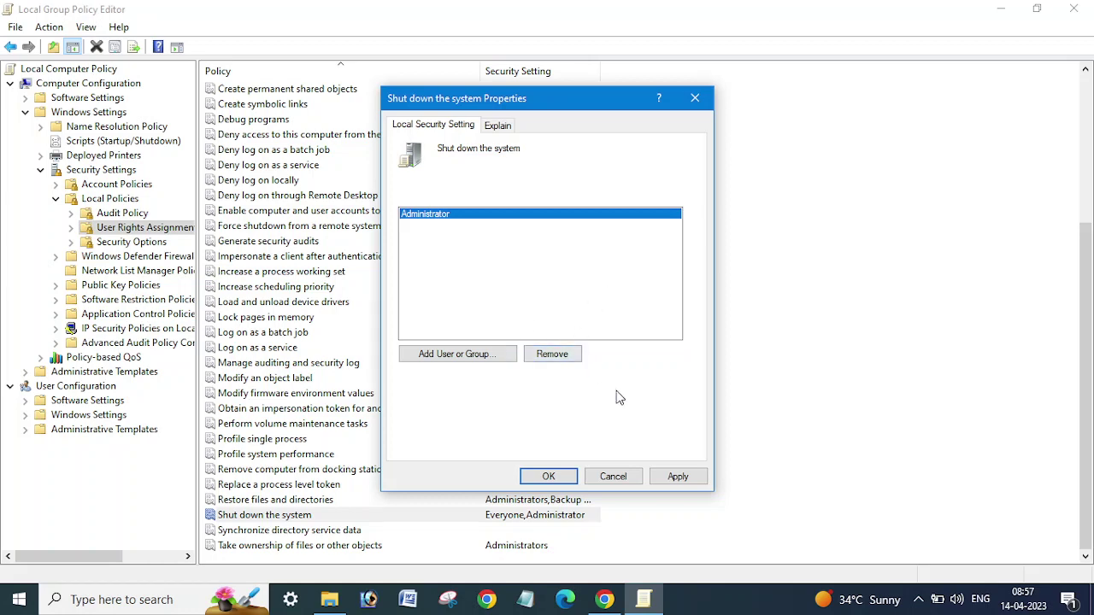
{"action": "left_click", "coordinate": [679, 477]}
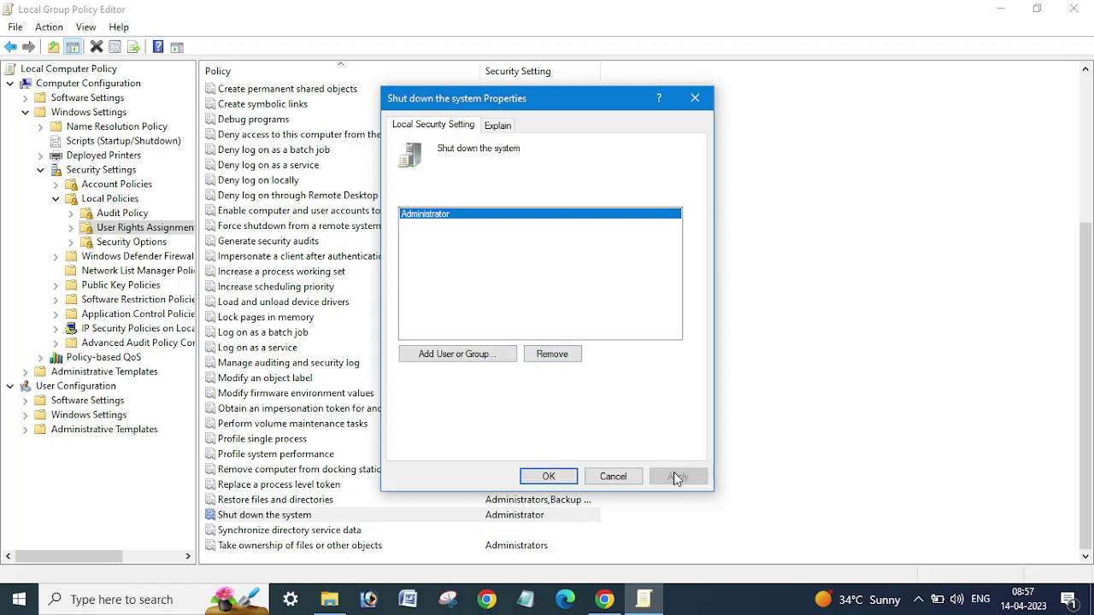
{"action": "left_click", "coordinate": [557, 477]}
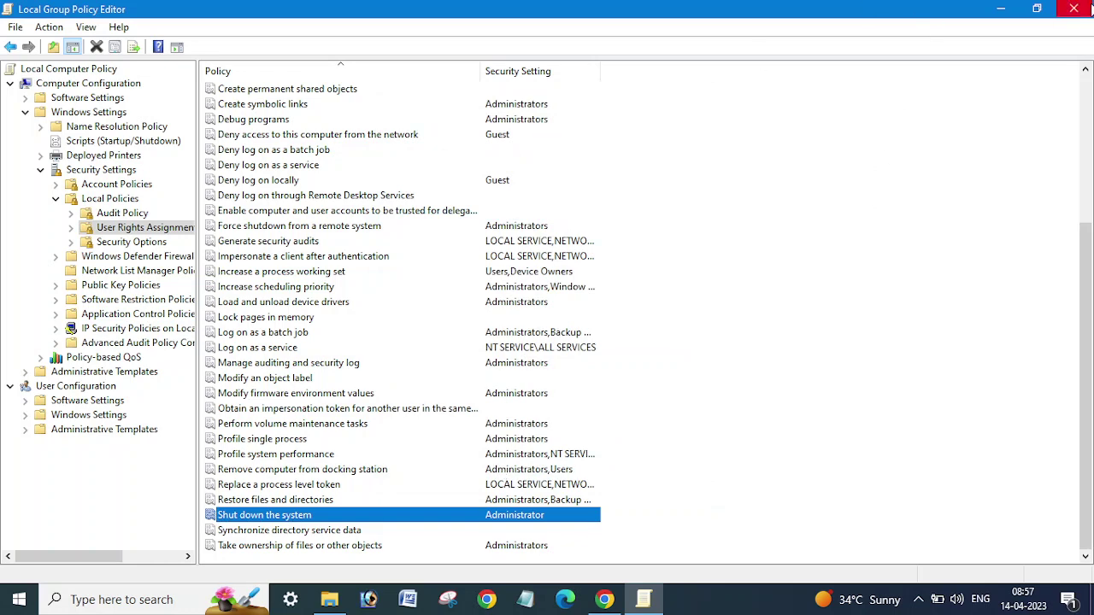
{"action": "left_click", "coordinate": [1074, 14]}
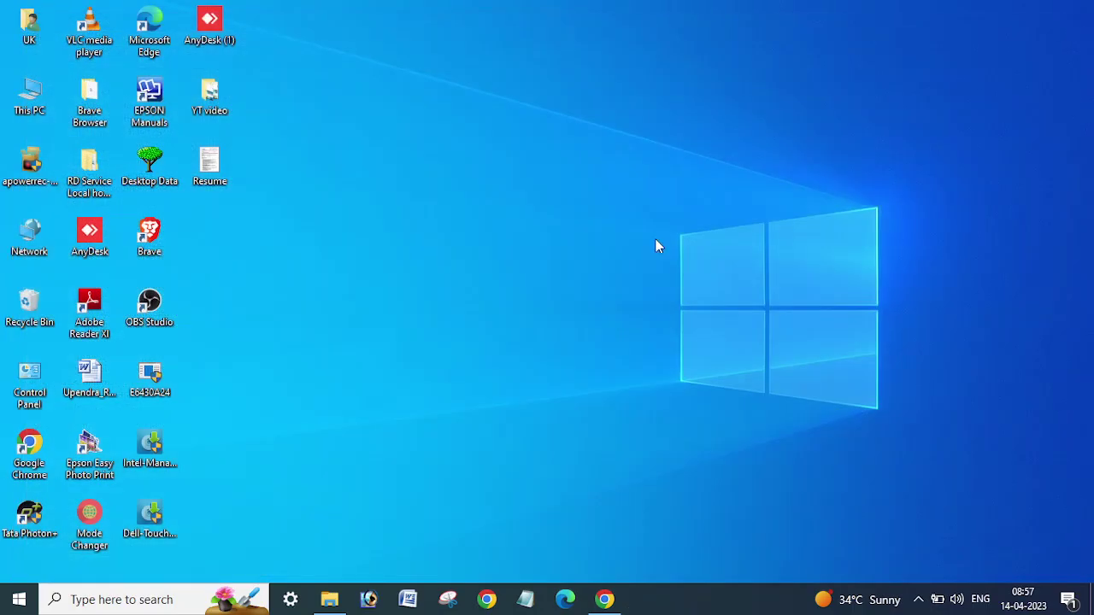
Step: Open a Command Prompt, run gpupdate to refresh the group policies, and close the window
{"action": "key", "text": "super+r"}
{"action": "type", "text": "cmd"}
{"action": "key", "text": "Return"}
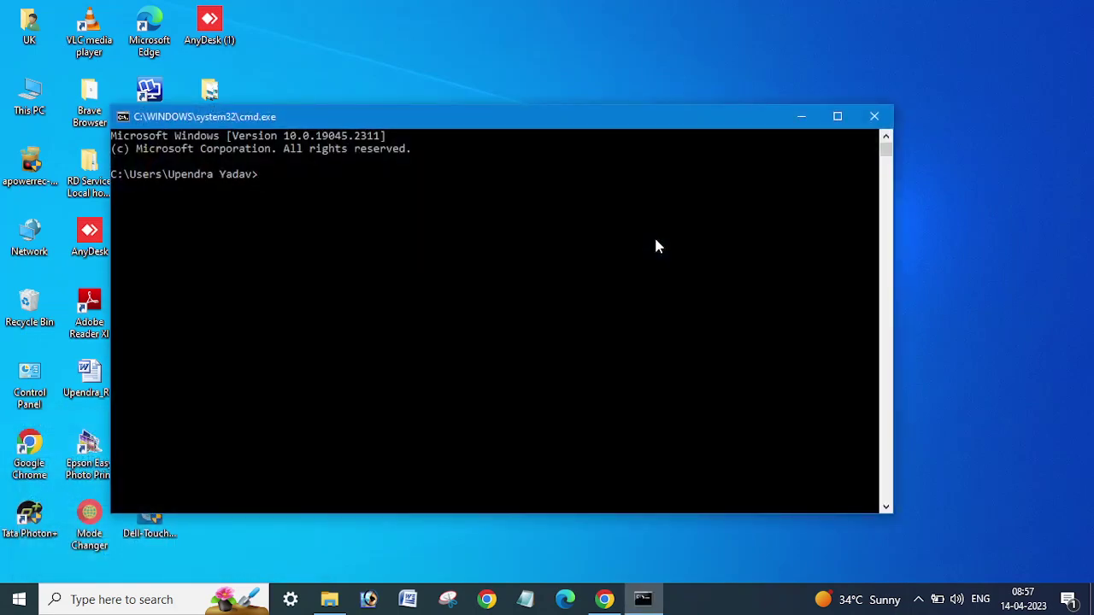
{"action": "type", "text": "gpupdate"}
{"action": "key", "text": "Return"}
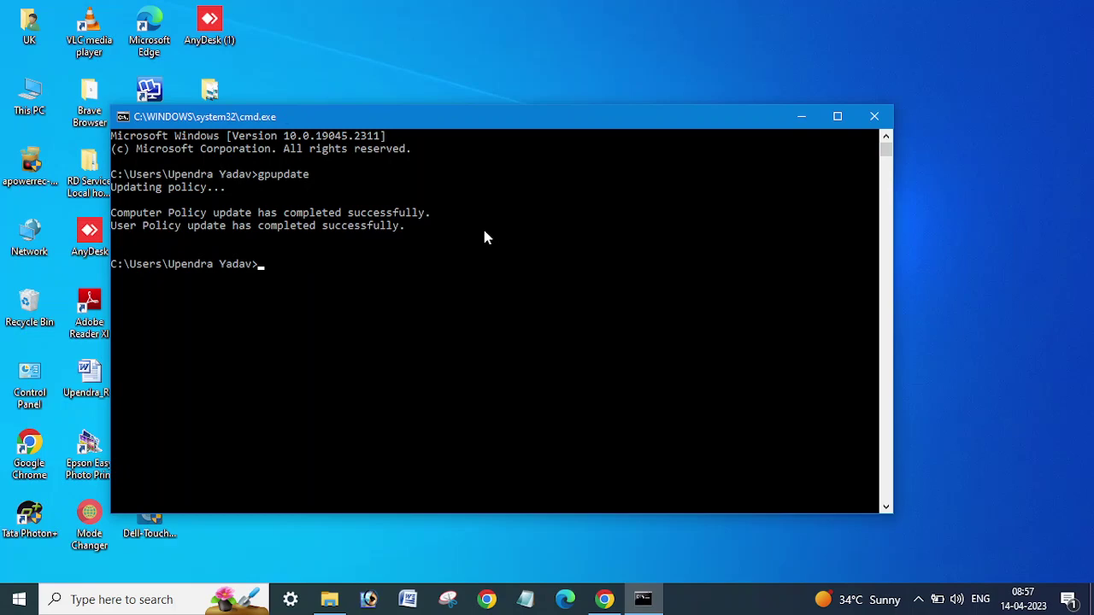
{"action": "left_click", "coordinate": [873, 116]}
{"action": "right_click", "coordinate": [594, 173]}
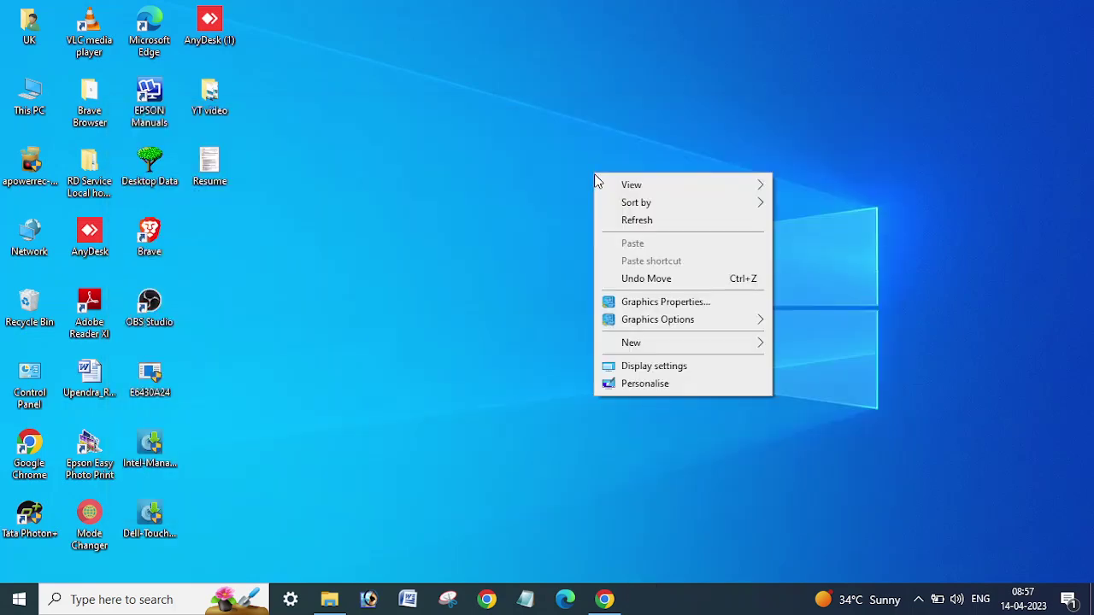
{"action": "left_click", "coordinate": [630, 219]}
{"action": "right_click", "coordinate": [521, 205]}
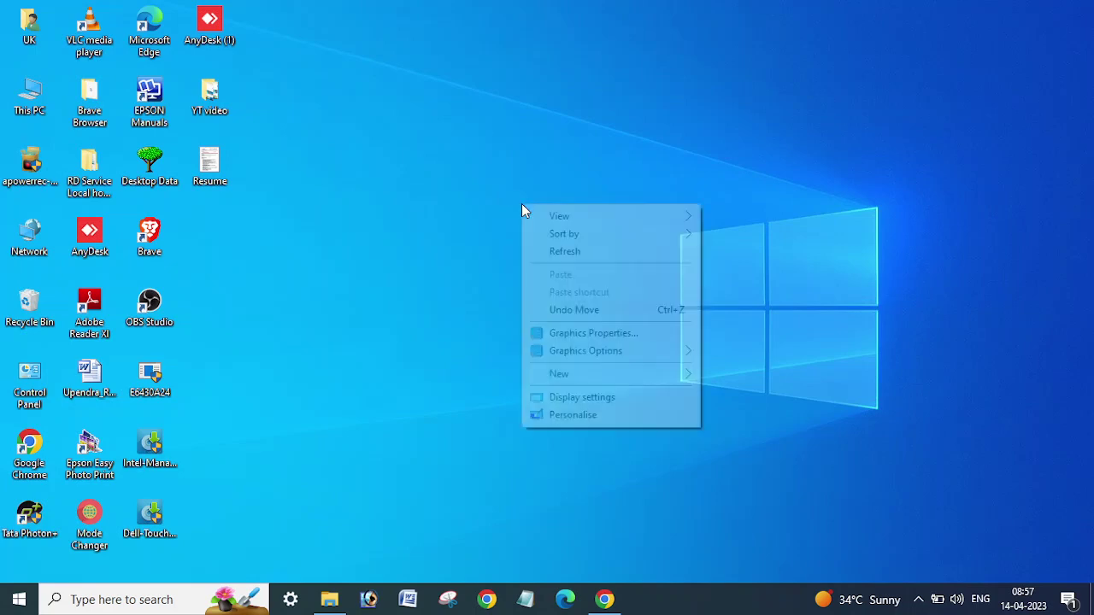
{"action": "left_click", "coordinate": [558, 251]}
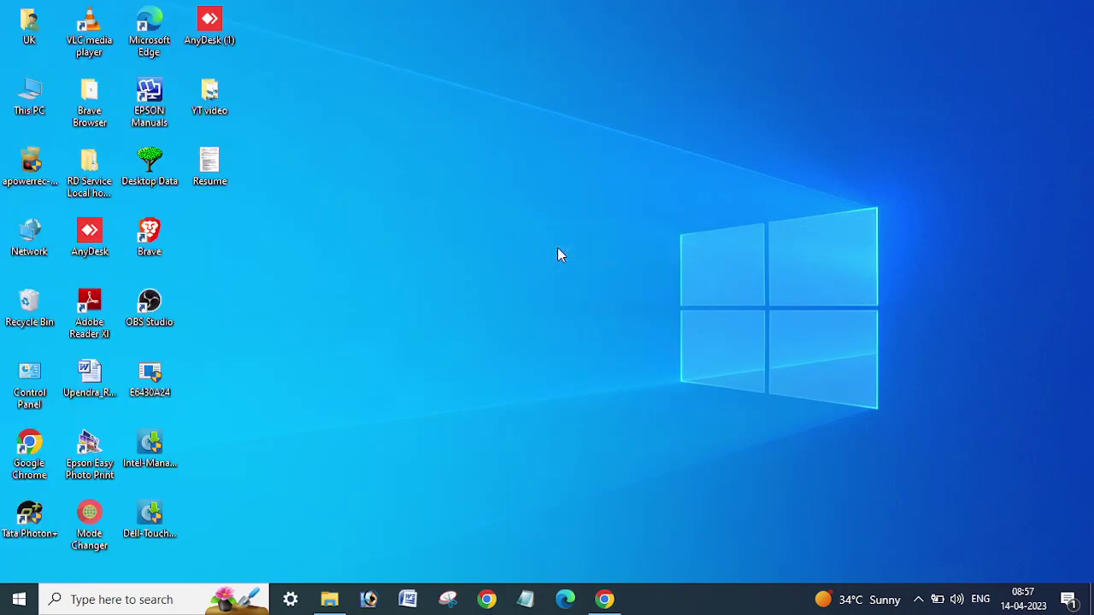
{"action": "right_click", "coordinate": [496, 193]}
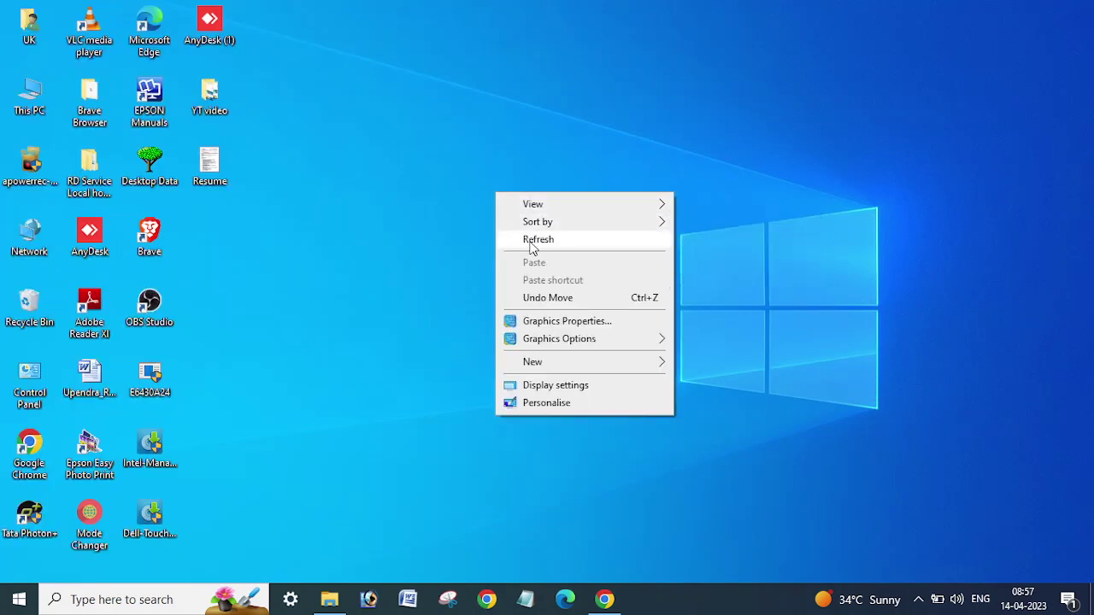
{"action": "left_click", "coordinate": [527, 237]}
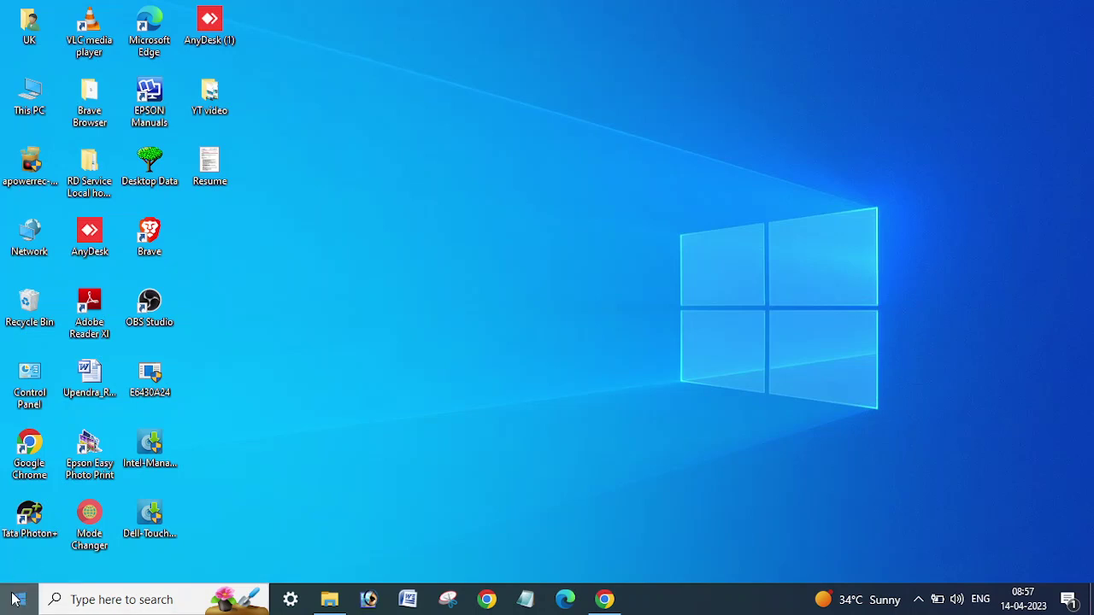
Step: Check the Power options in the Start menu to test the shutdown restriction, and close the menu
{"action": "left_click", "coordinate": [19, 599]}
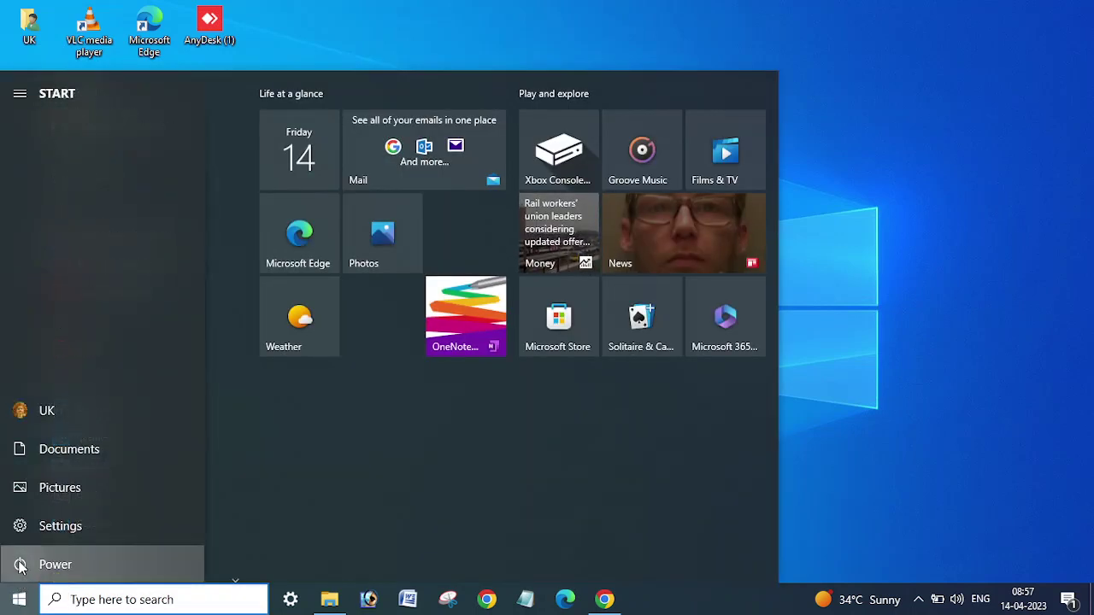
{"action": "left_click", "coordinate": [20, 565]}
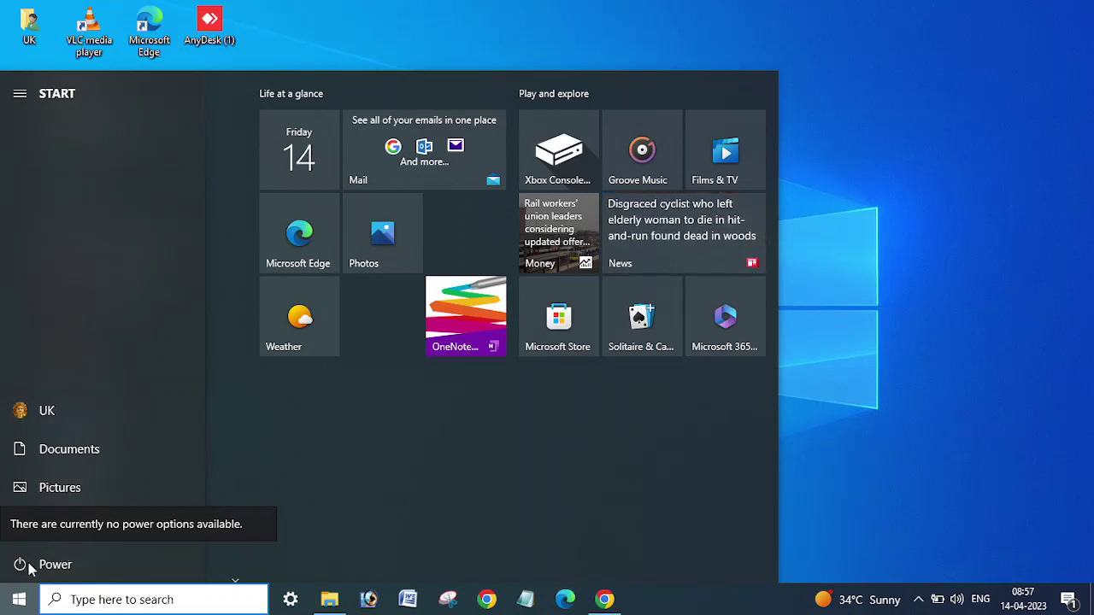
{"action": "left_click", "coordinate": [30, 569]}
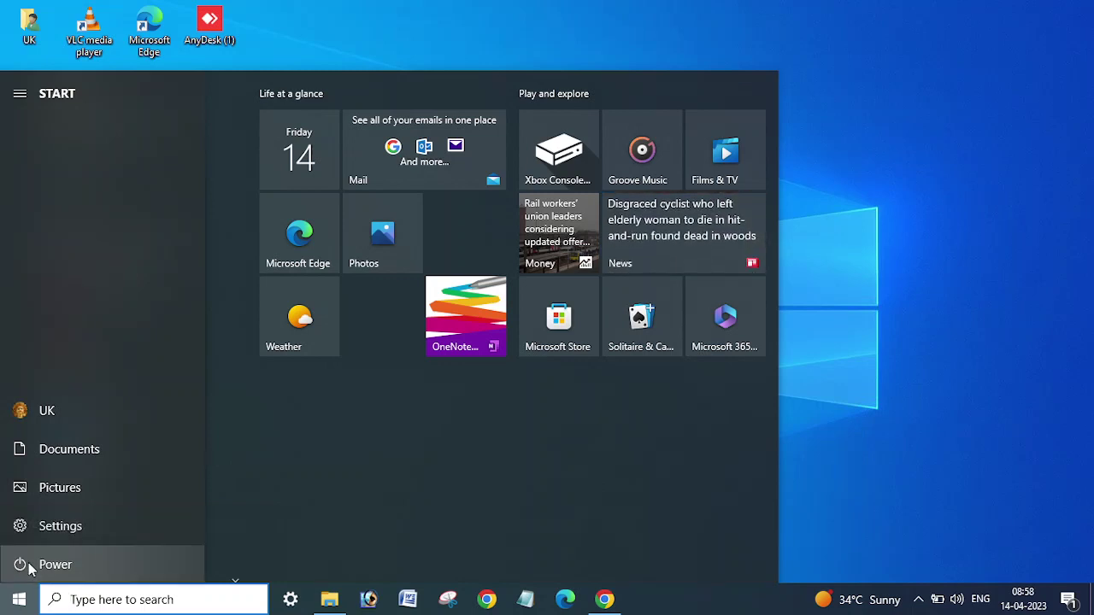
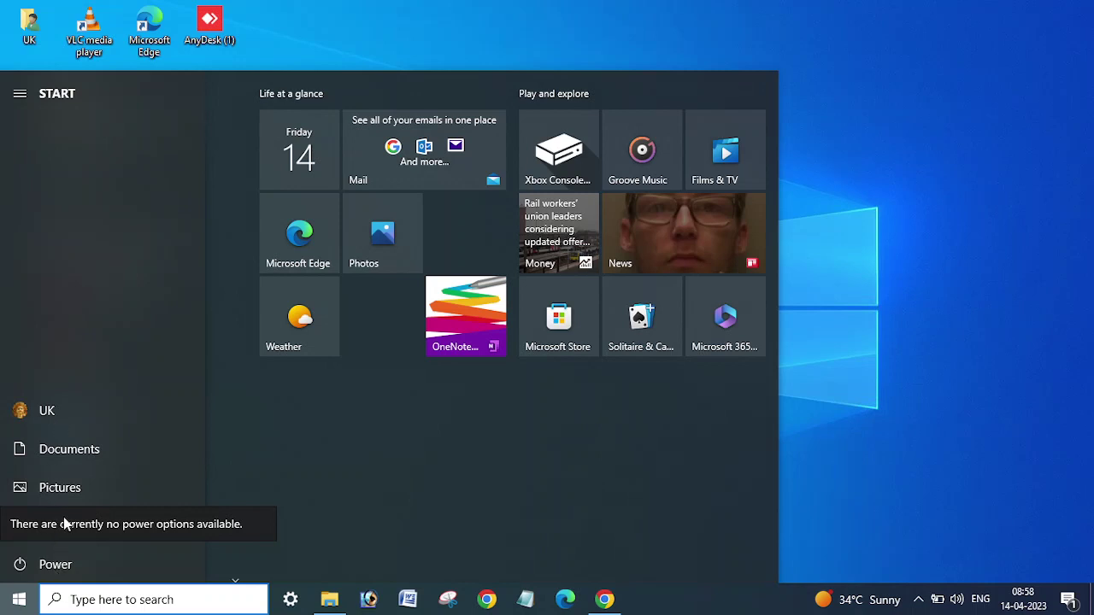
{"action": "left_click", "coordinate": [50, 563]}
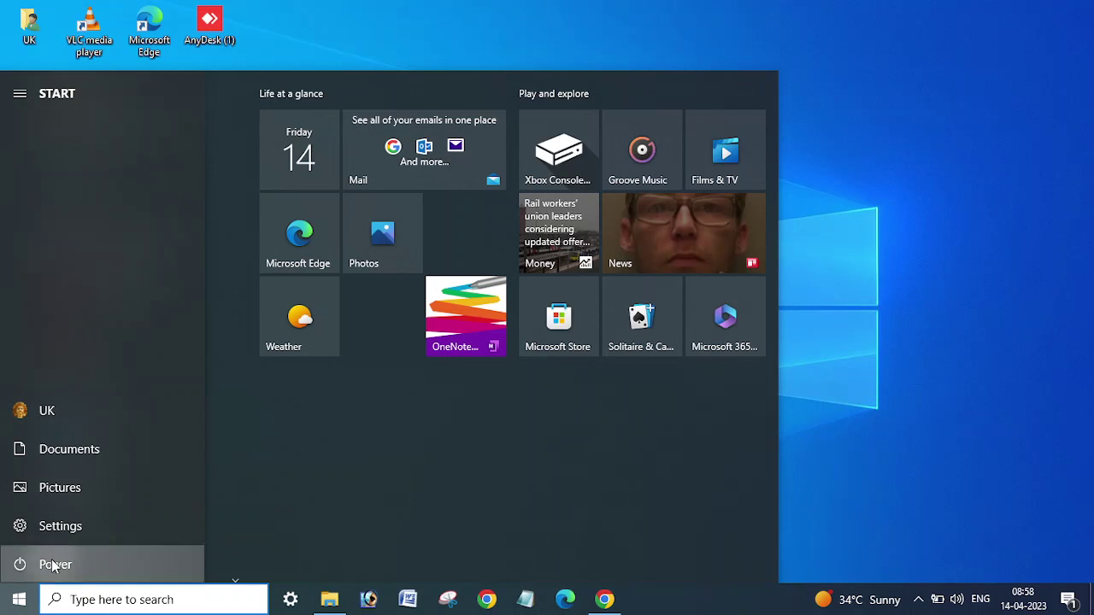
{"action": "left_click", "coordinate": [54, 557]}
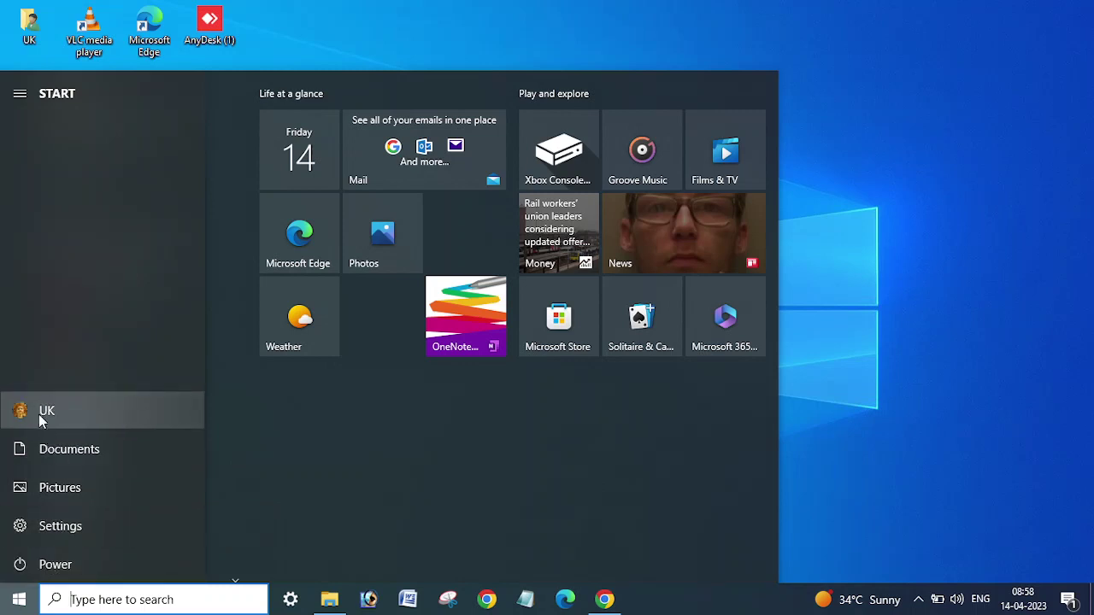
{"action": "left_click", "coordinate": [47, 563]}
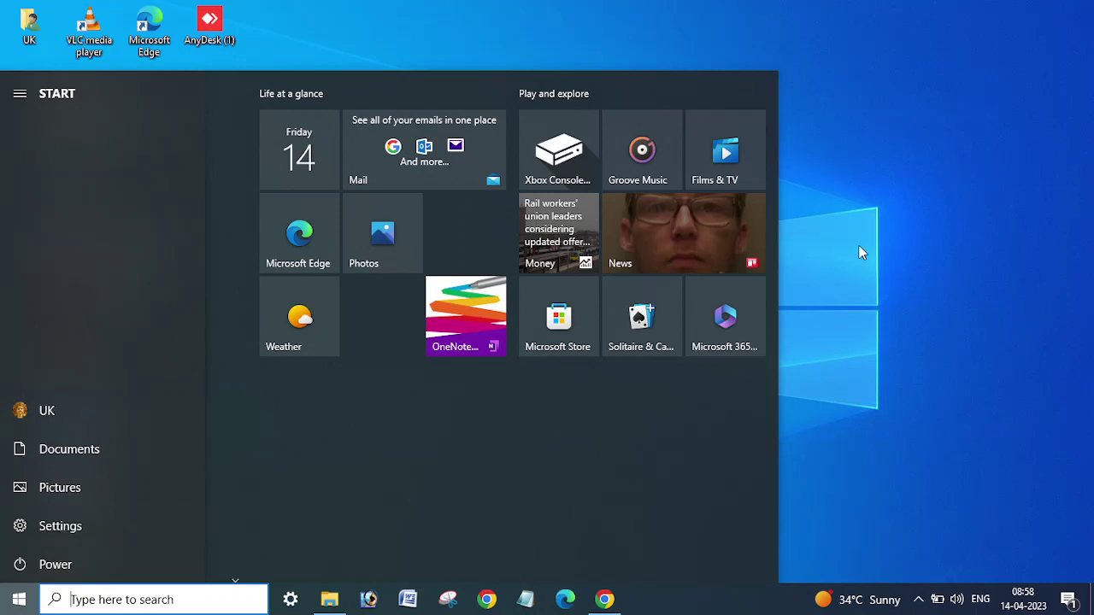
{"action": "left_click", "coordinate": [857, 204]}
Step: Refresh the desktop several times
{"action": "right_click", "coordinate": [856, 205]}
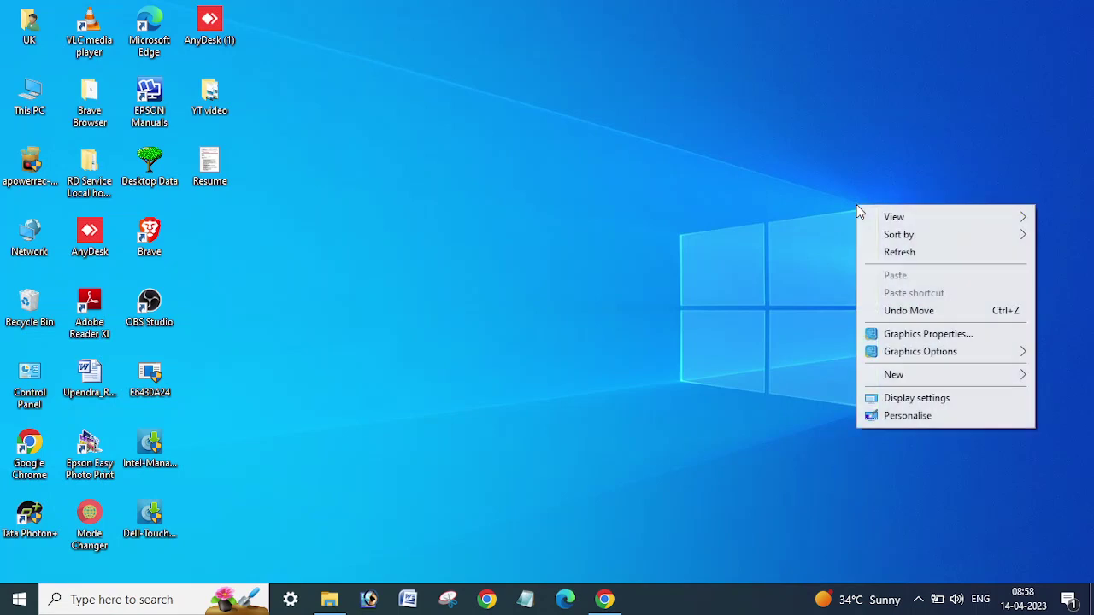
{"action": "left_click", "coordinate": [889, 252]}
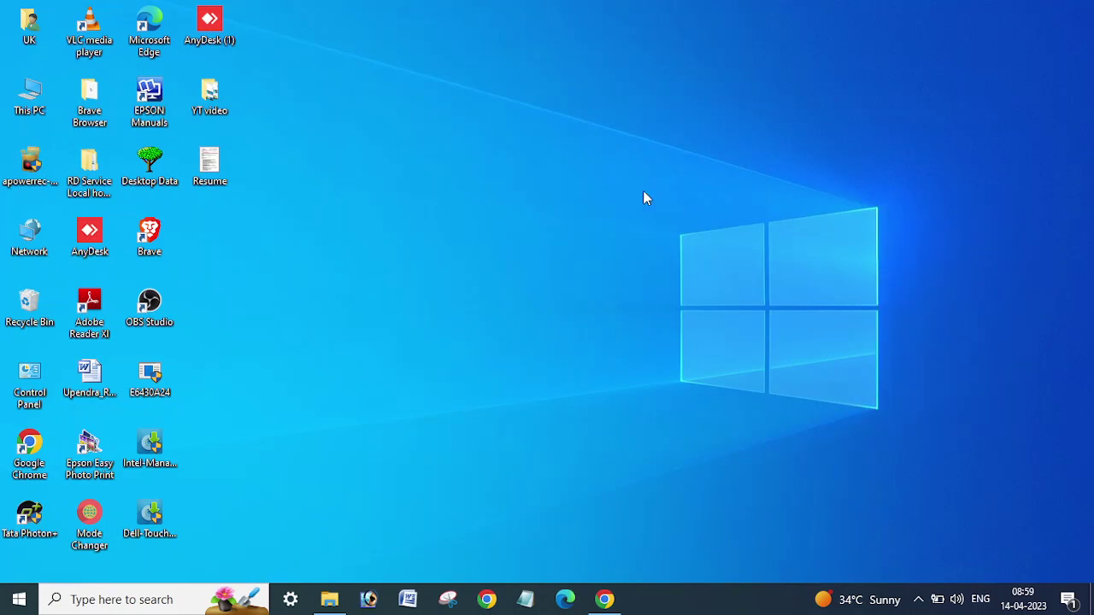
{"action": "right_click", "coordinate": [595, 189]}
{"action": "left_click", "coordinate": [629, 237]}
{"action": "right_click", "coordinate": [582, 206]}
{"action": "left_click", "coordinate": [620, 257]}
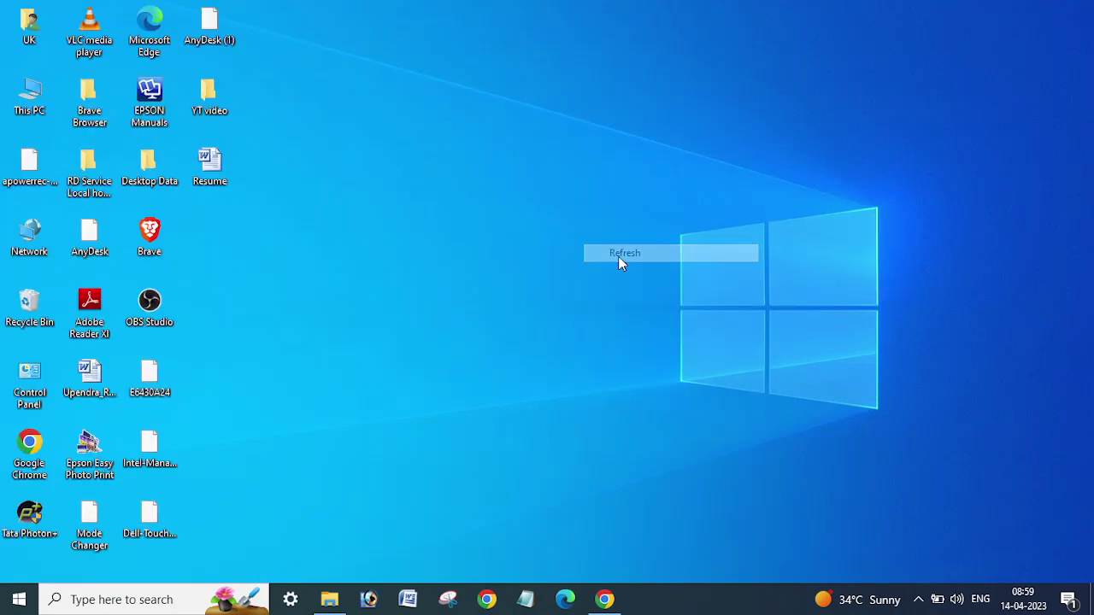
{"action": "right_click", "coordinate": [543, 221]}
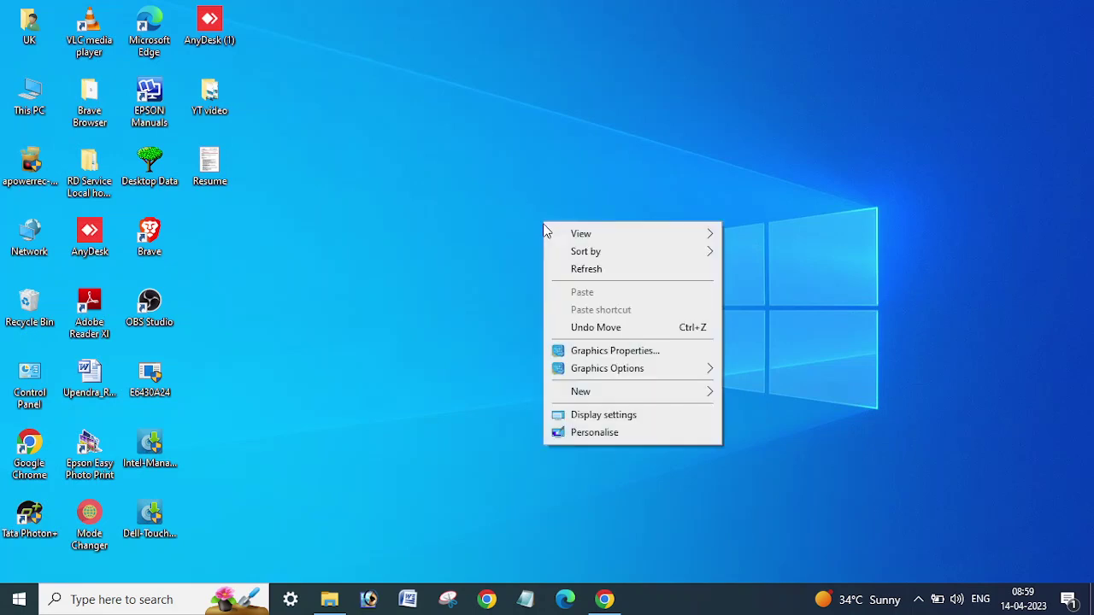
{"action": "left_click", "coordinate": [575, 269]}
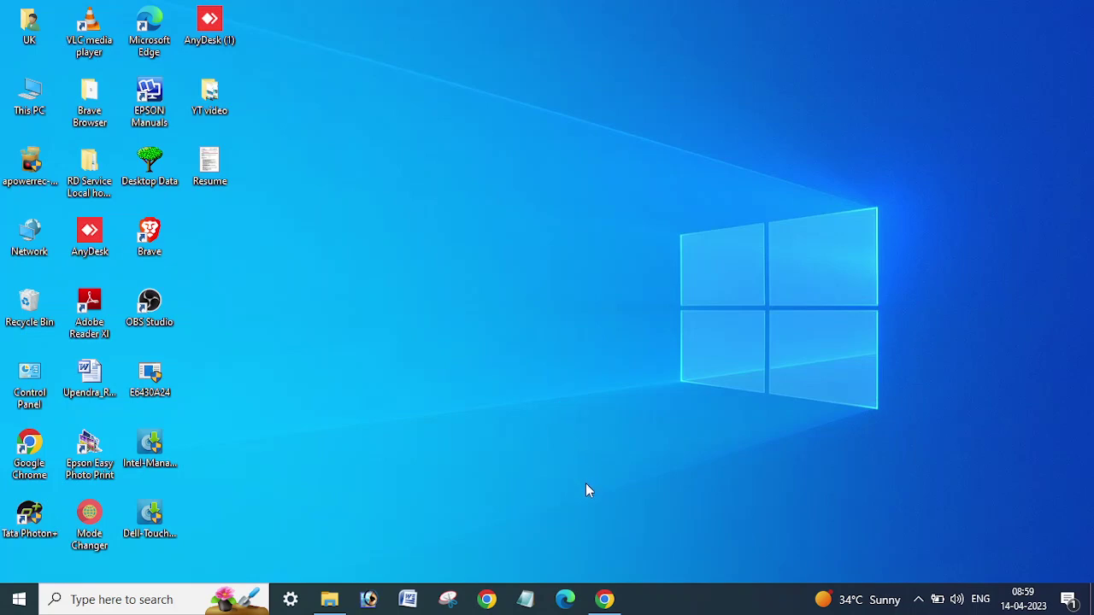
Step: Switch to the Chrome window with the IT Parivar YouTube channel's videos
{"action": "left_click", "coordinate": [604, 599]}
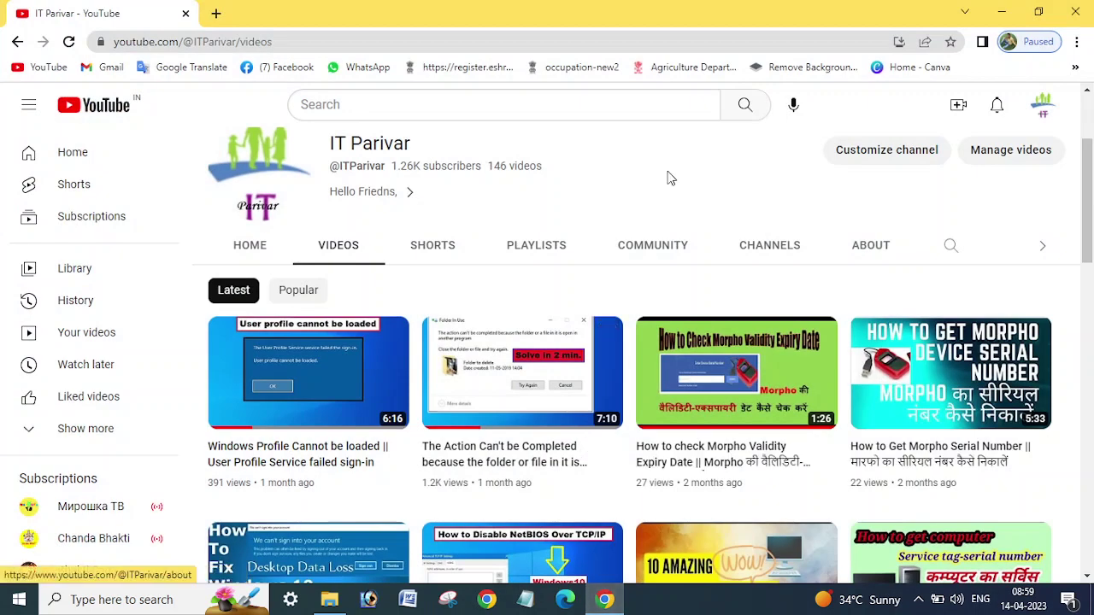